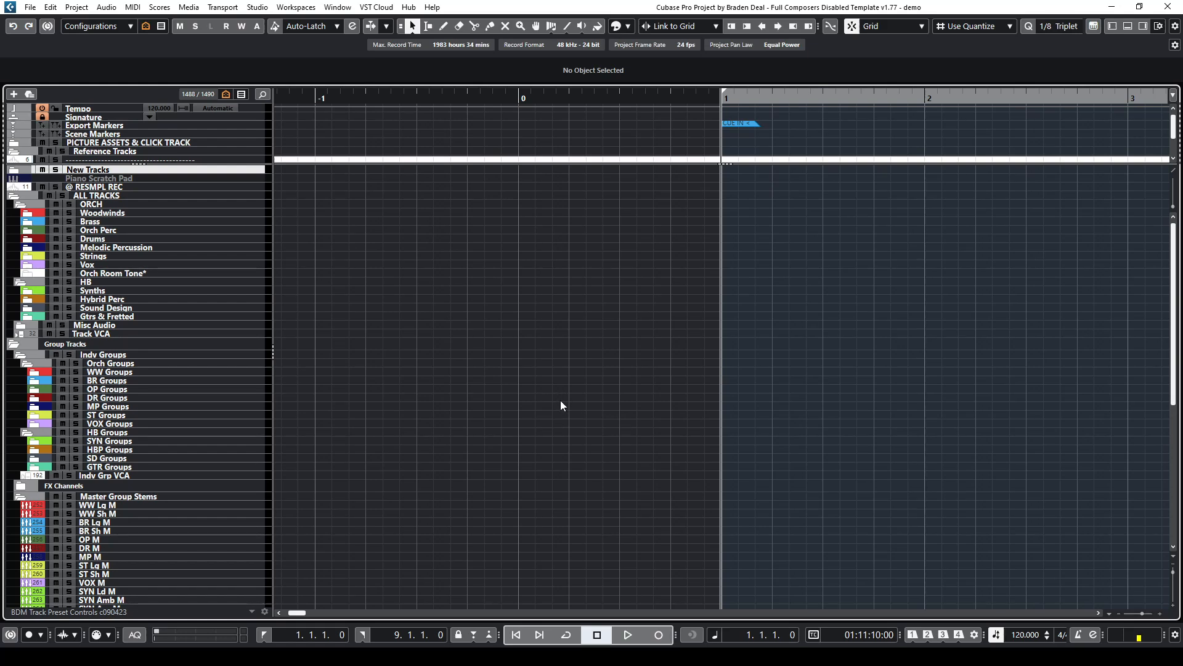
Look through the template's track list from the orchestral folders down to the final delivery stems
scroll(541, 395, down, 3)
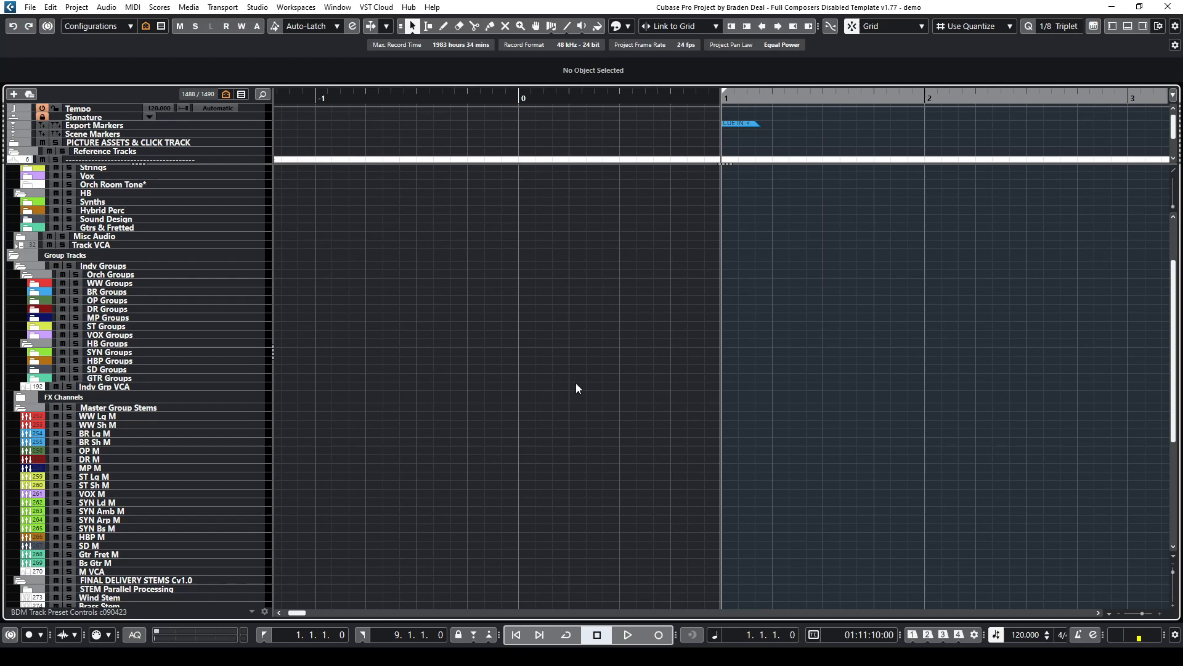
scroll(484, 322, down, 3)
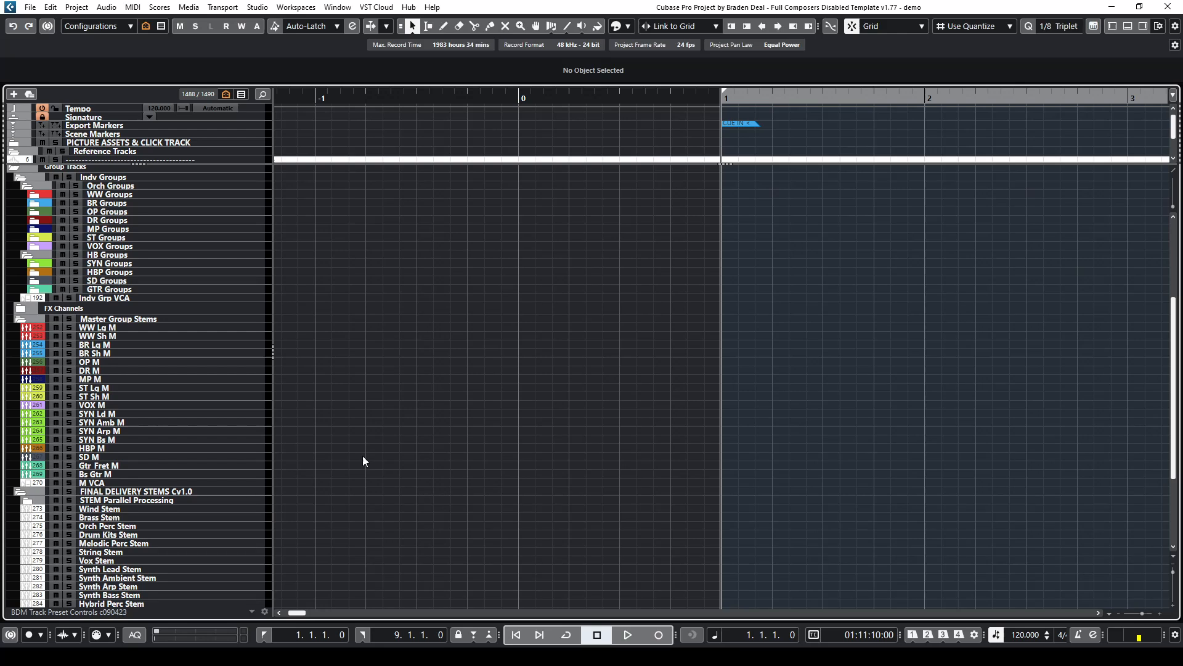
scroll(372, 461, down, 5)
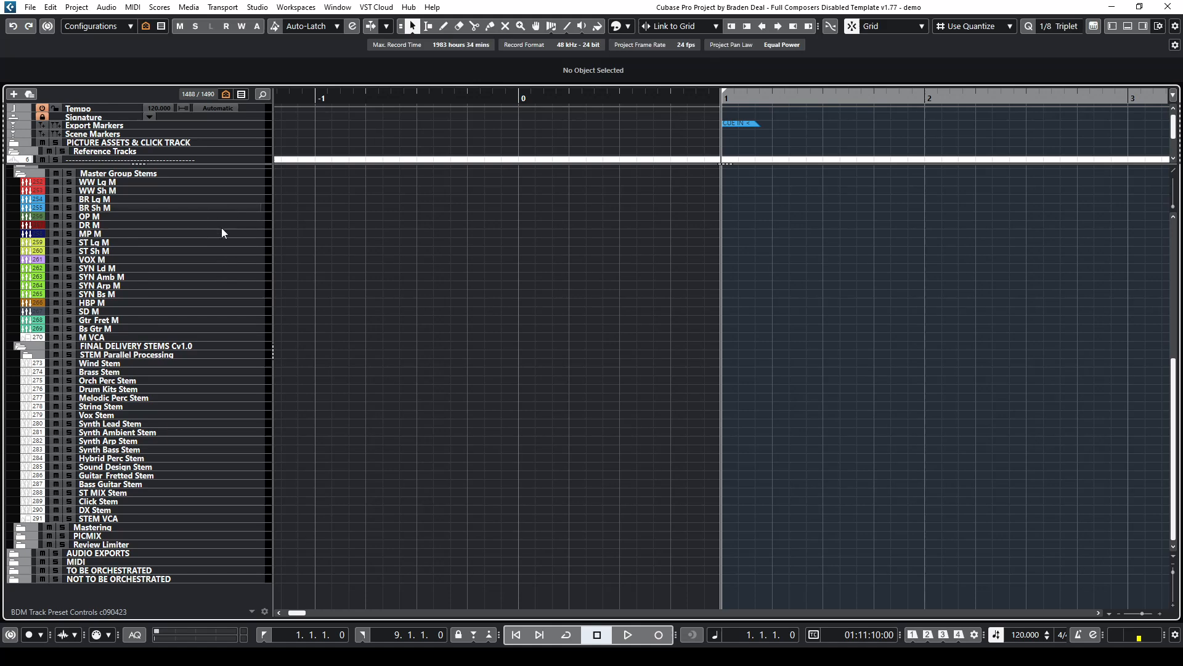
Open MixConsole 3 and compare its final stems and master stems channel configurations
key(F3)
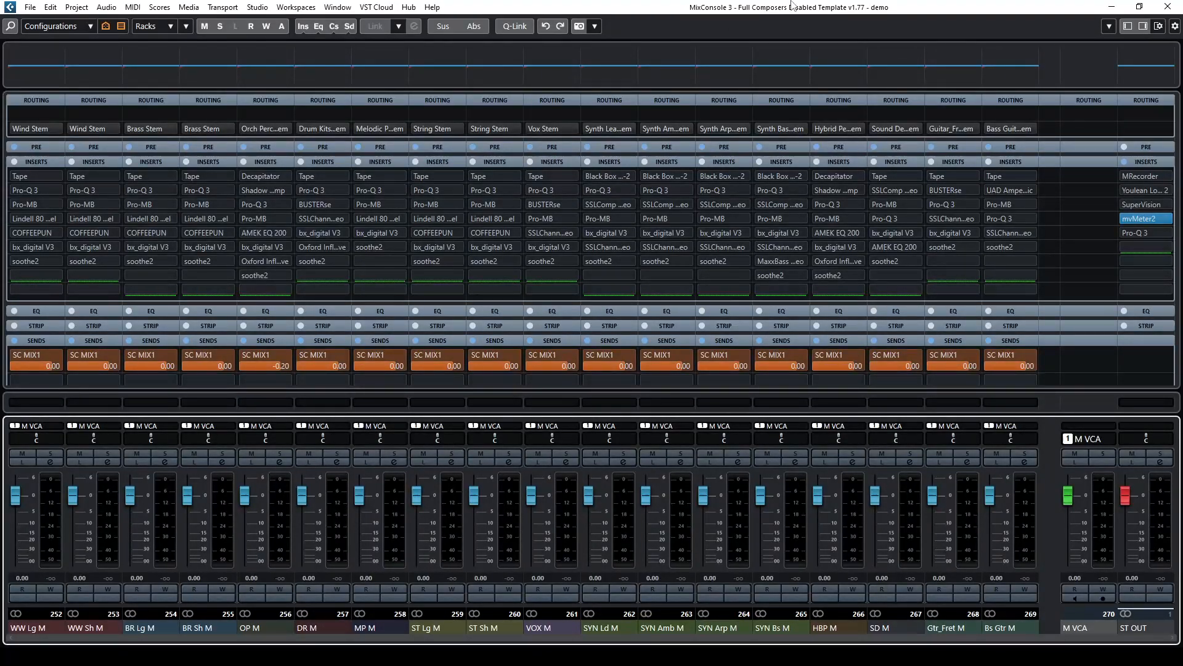
key(alt+2)
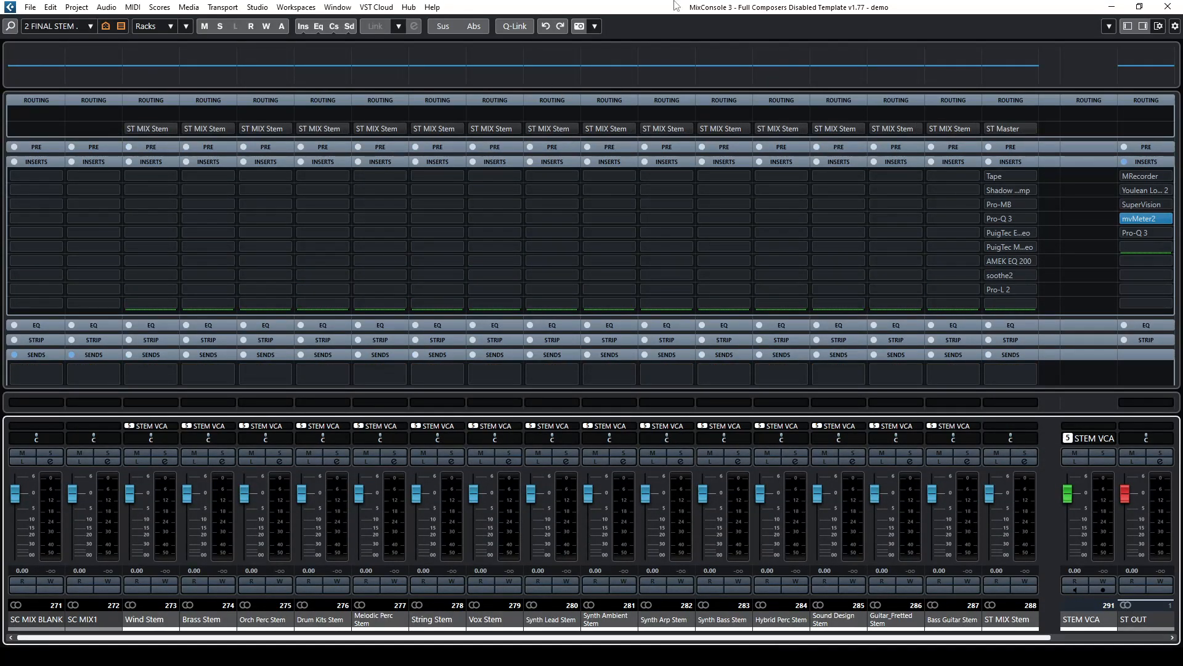
key(alt+1)
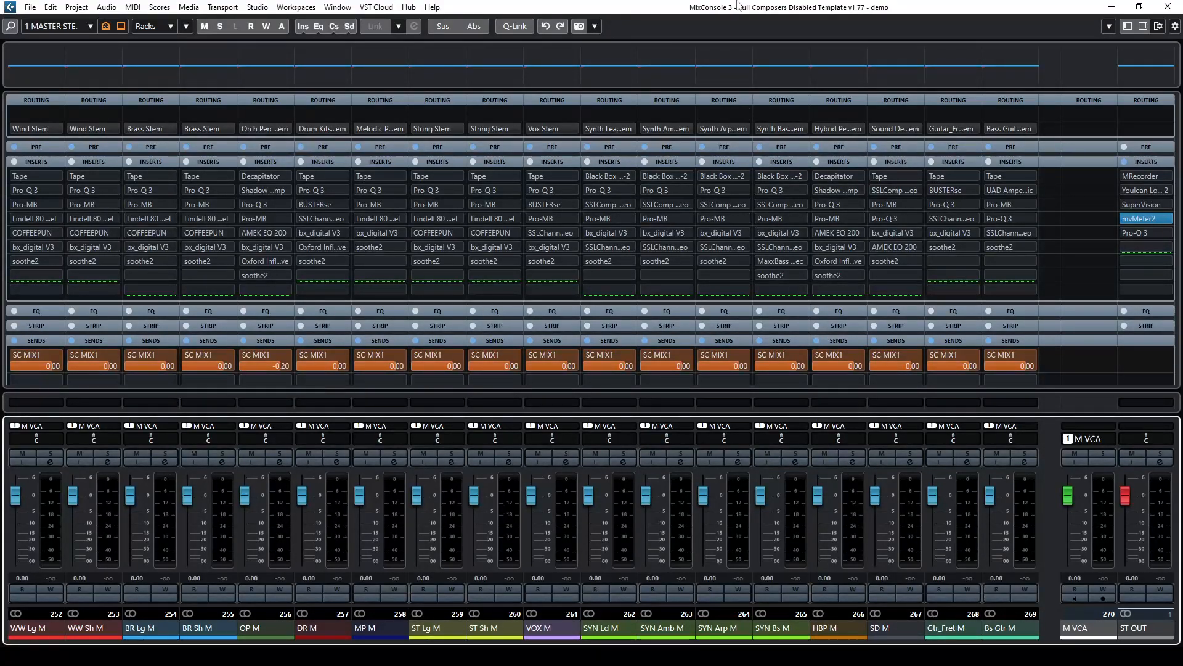
Show the final stems configuration and inspect the Pro-L 2 limiter inserted on ST MIX Stem
key(alt+2)
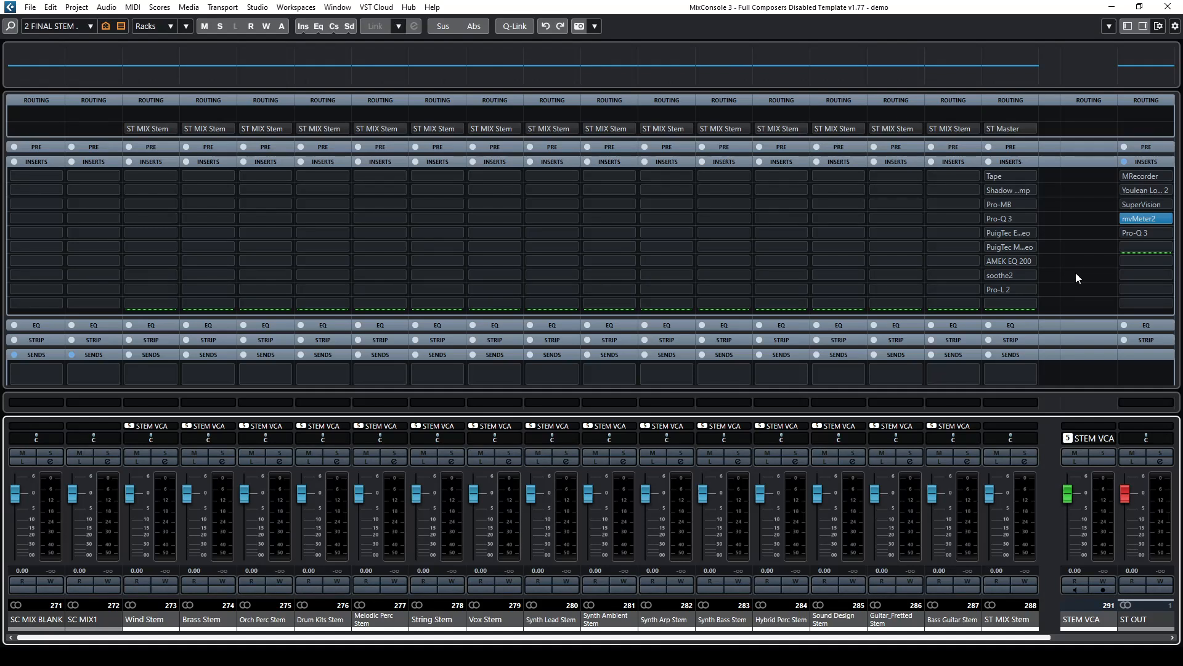
click(1002, 289)
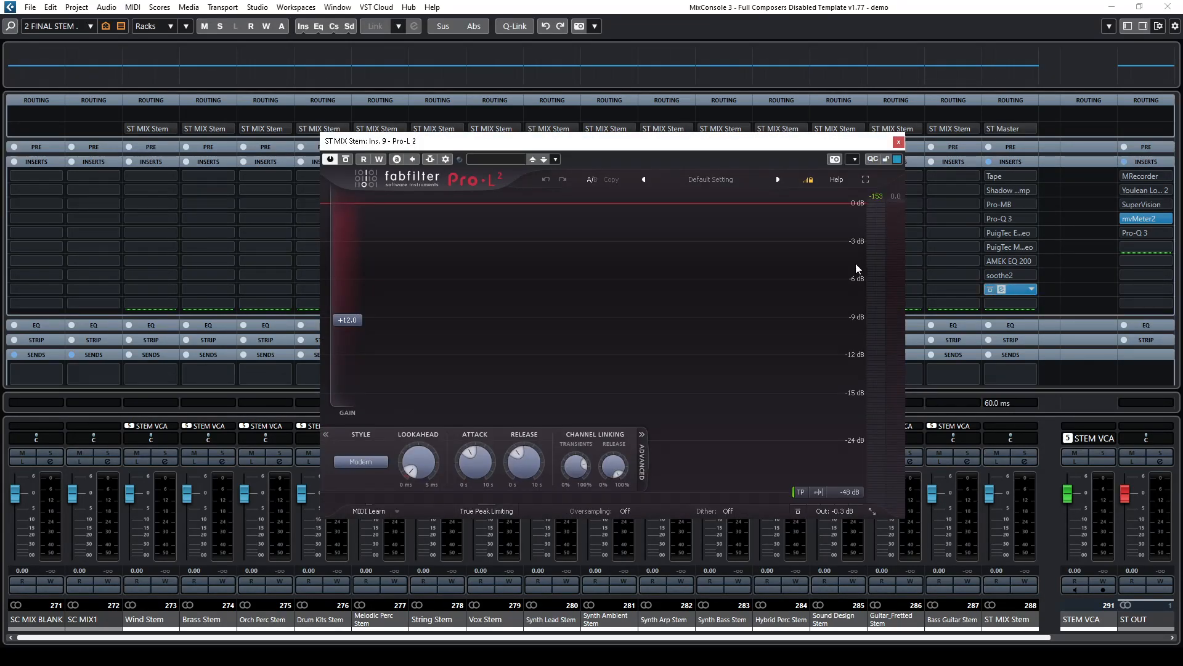
click(898, 143)
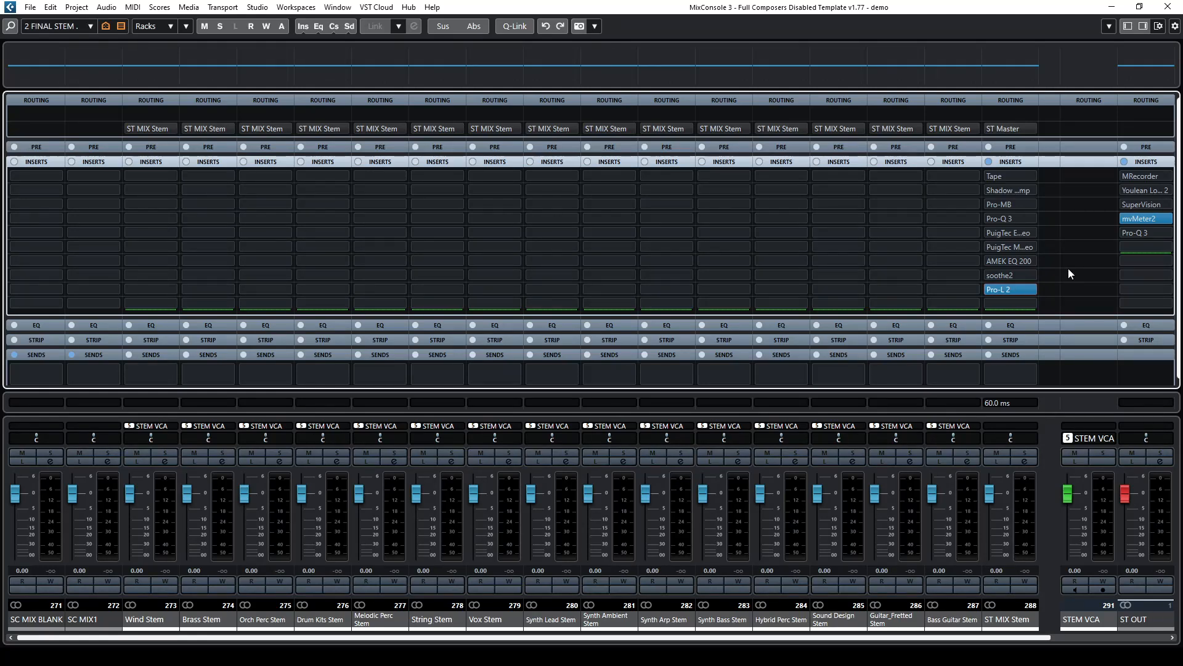
Select the SC MIX1 group channel and check its output routing, leaving the name and routing as they are
double_click(100, 618)
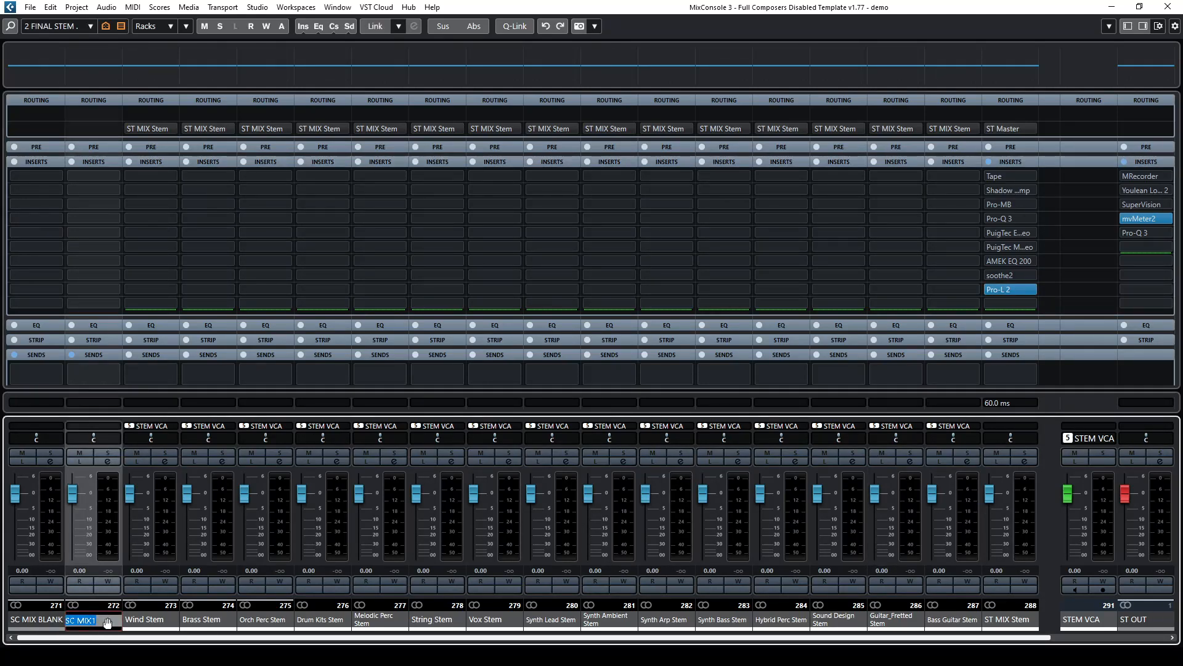
key(Return)
click(101, 127)
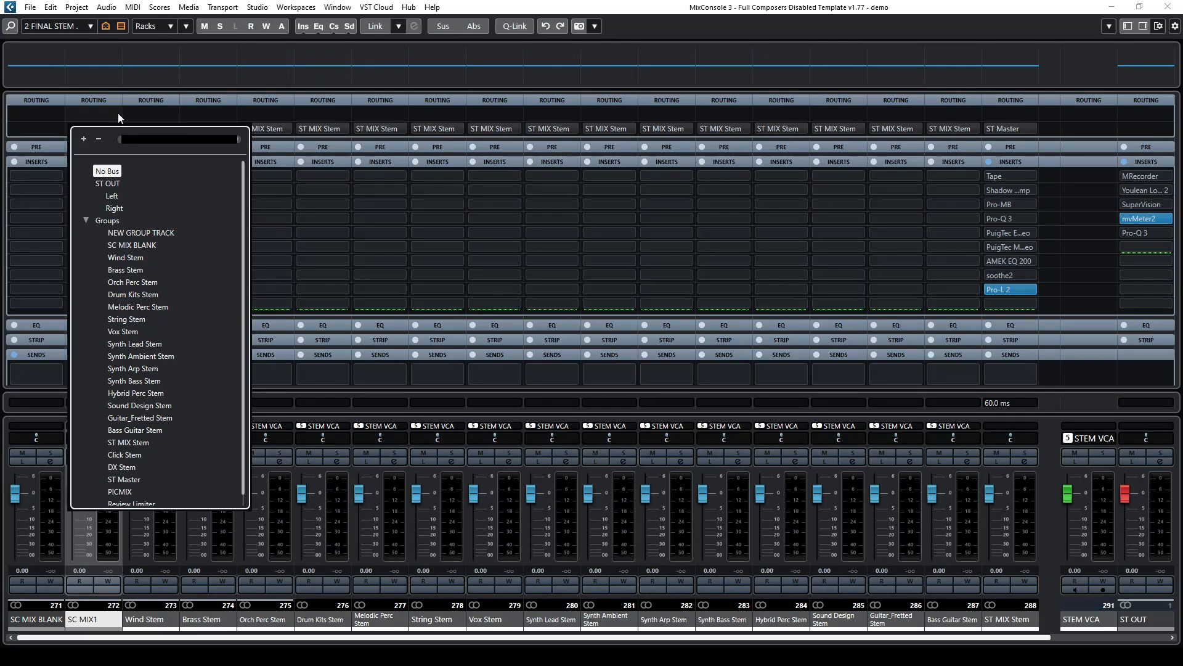
click(120, 113)
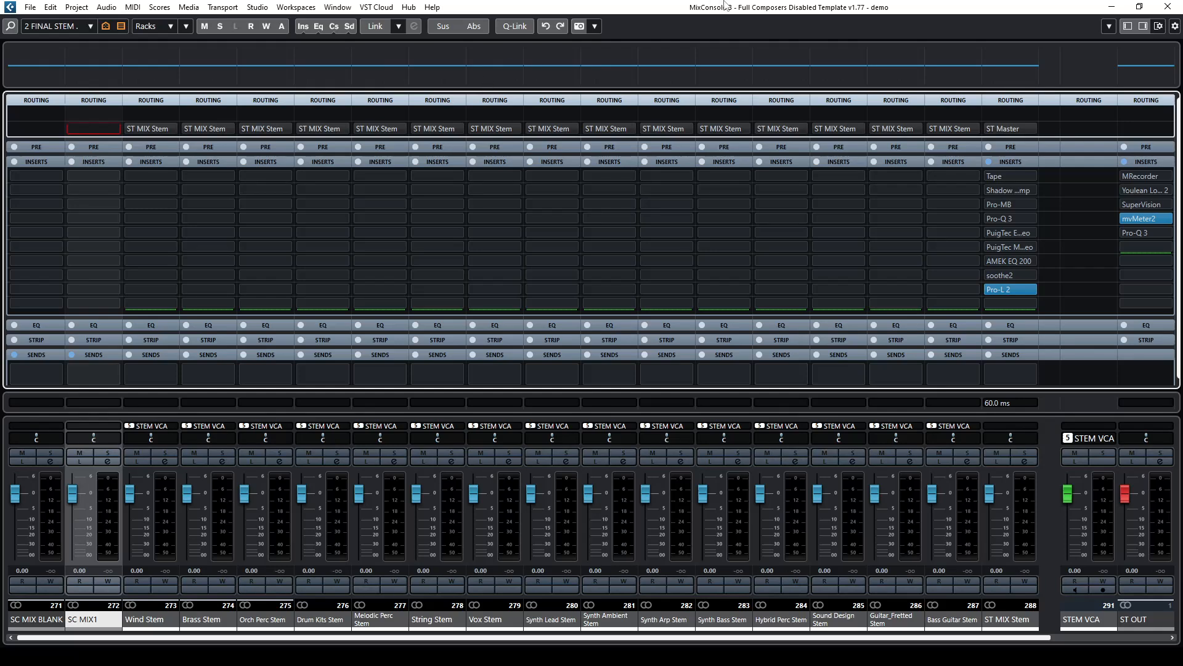
Show the master stems configuration and check which destination the first send of WW Lg M uses
key(1)
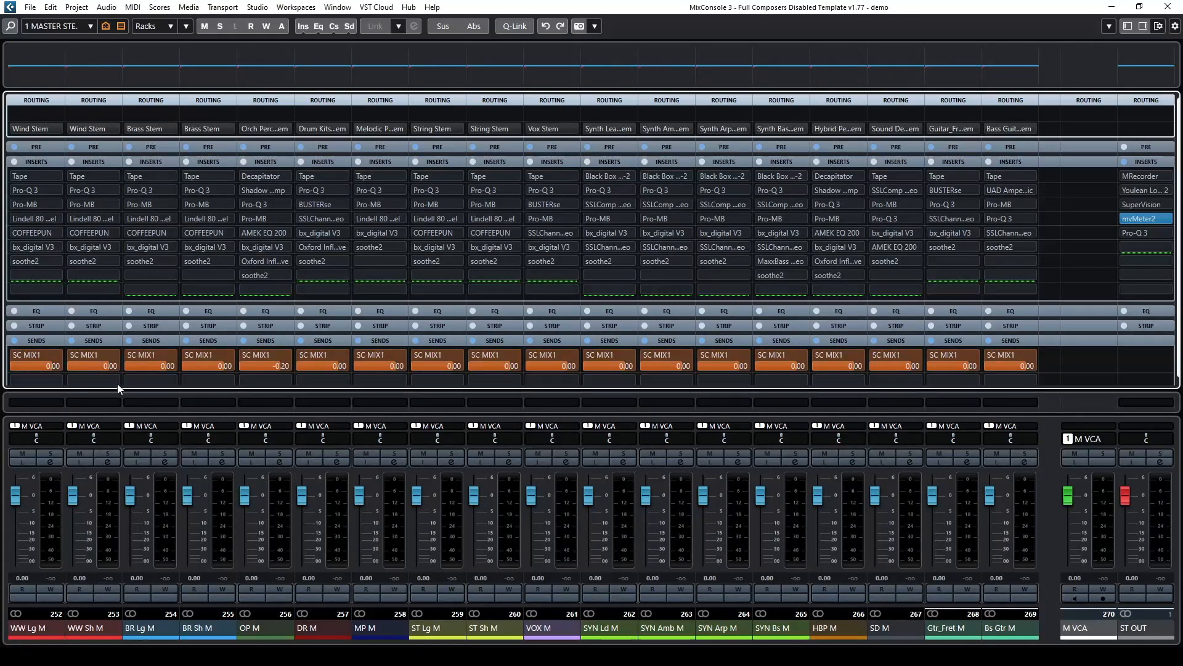
click(61, 356)
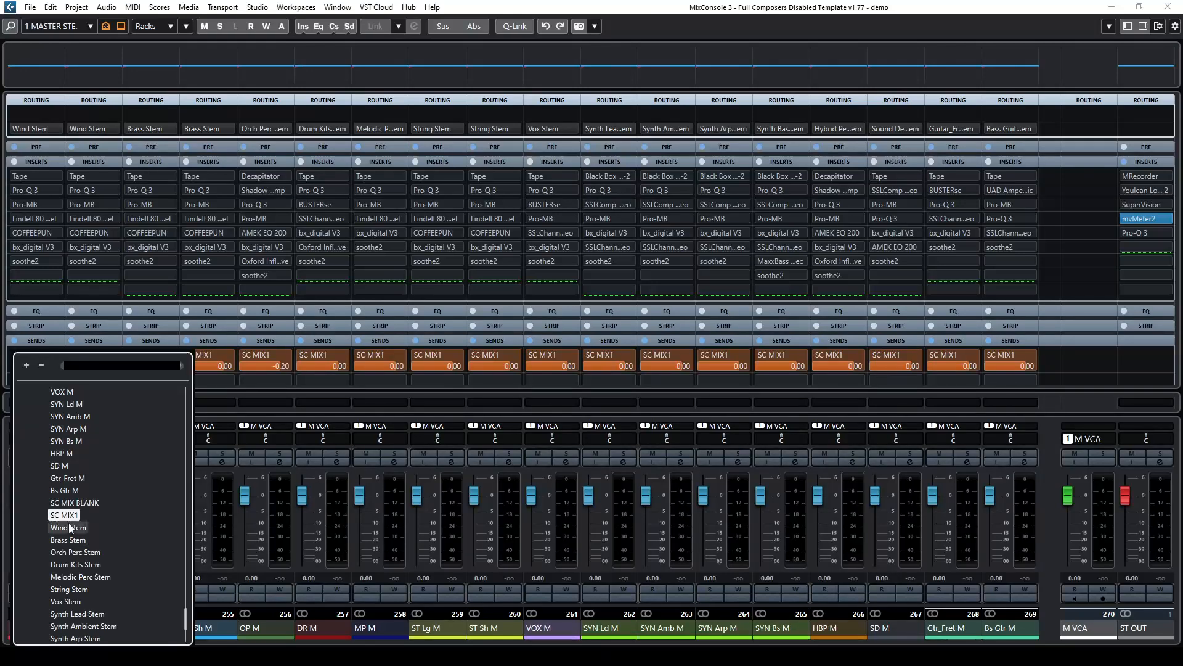
click(271, 378)
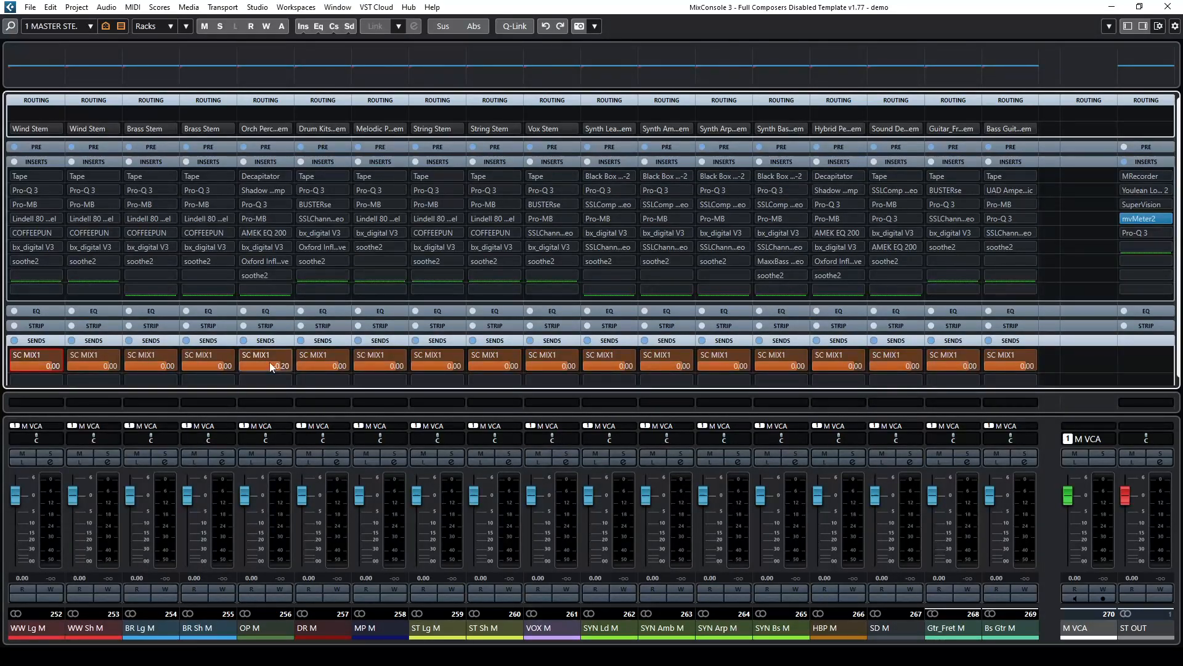
Set the SC MIX1 send level of the OP M channel to 0
double_click(270, 363)
text(0)
key(Return)
In the final stems configuration, activate side-chaining and external side-chain triggering on ST MIX Stem's Pro-L 2
key(alt+2)
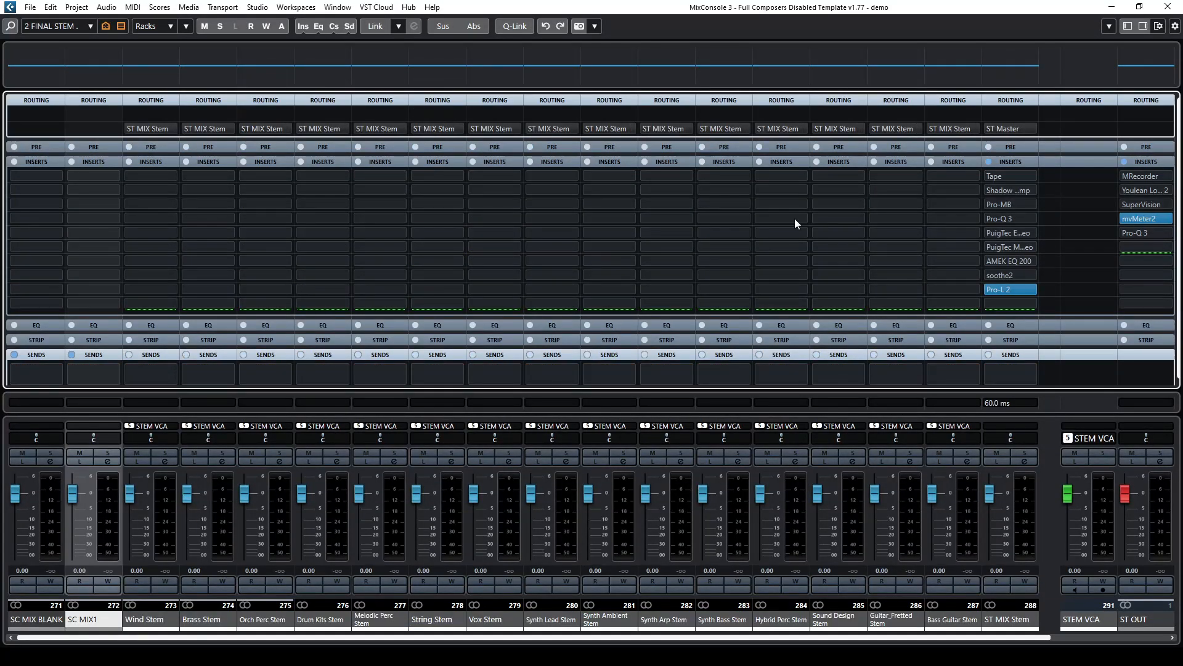
click(1013, 293)
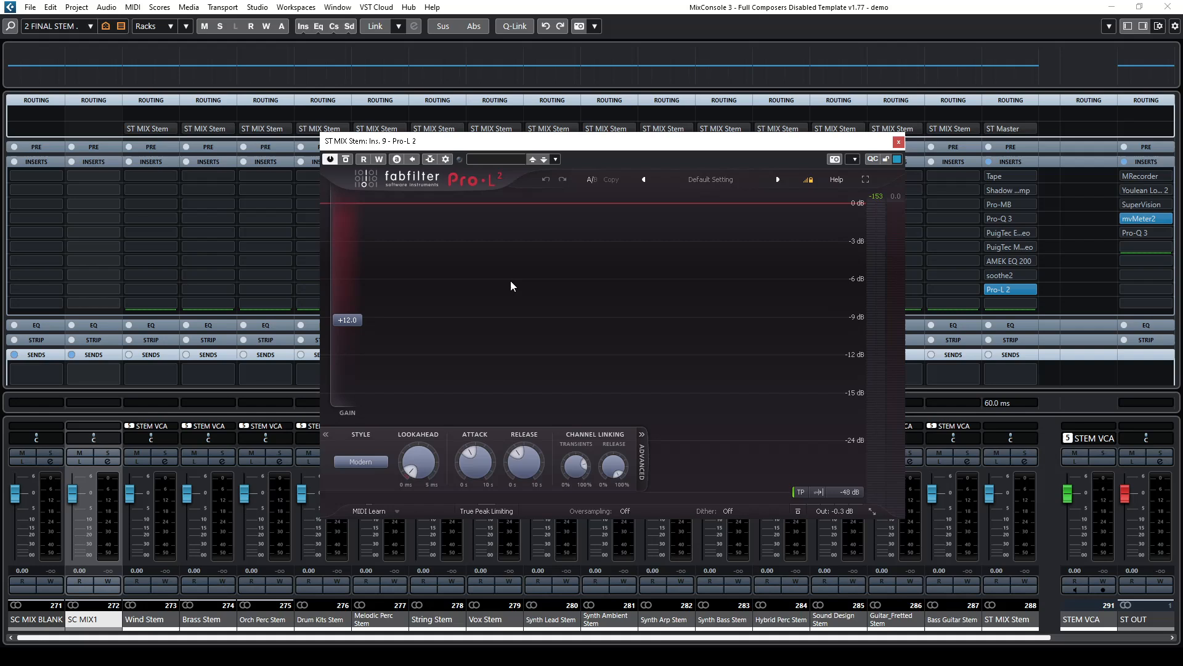
click(431, 160)
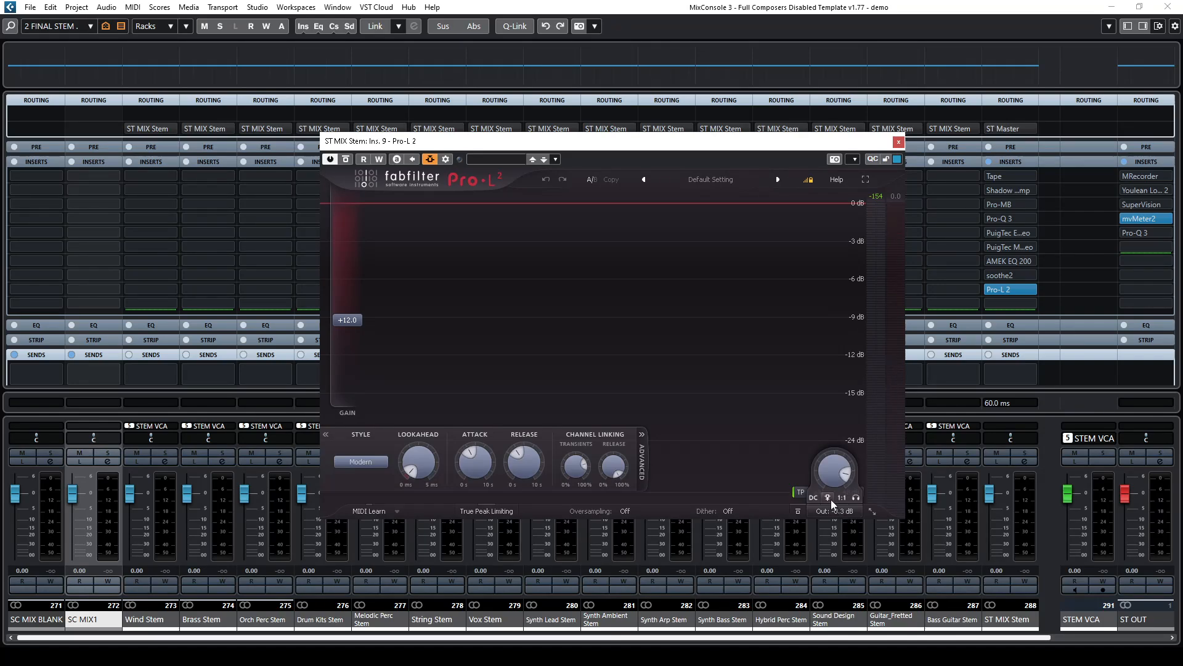
click(831, 499)
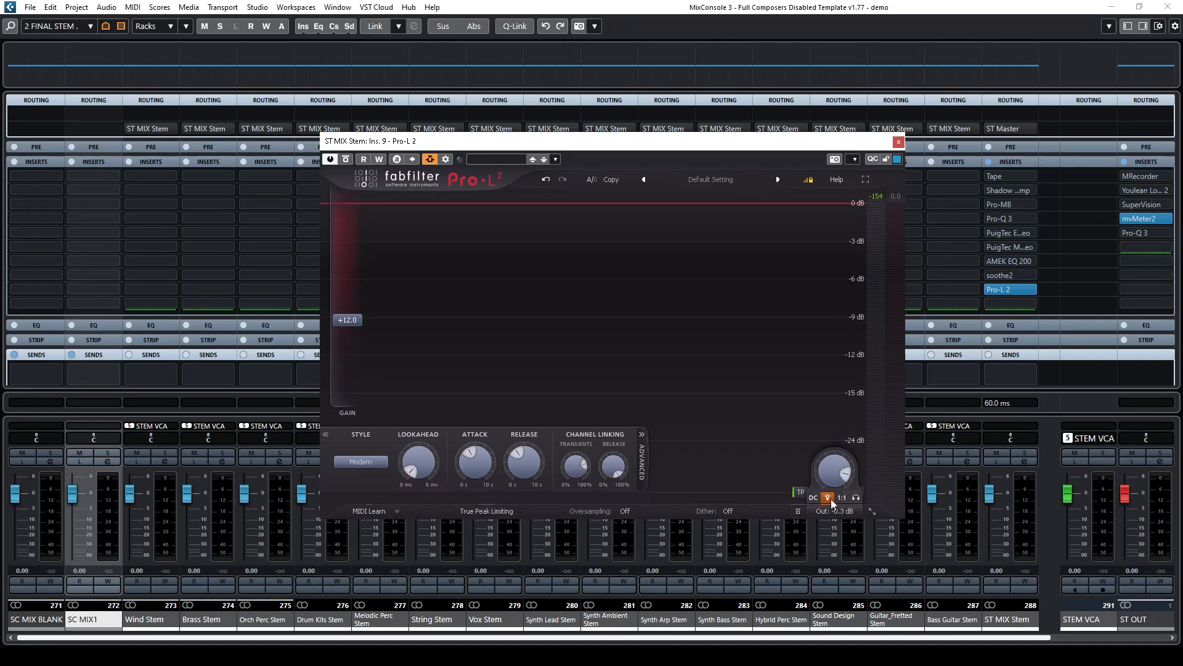
click(899, 143)
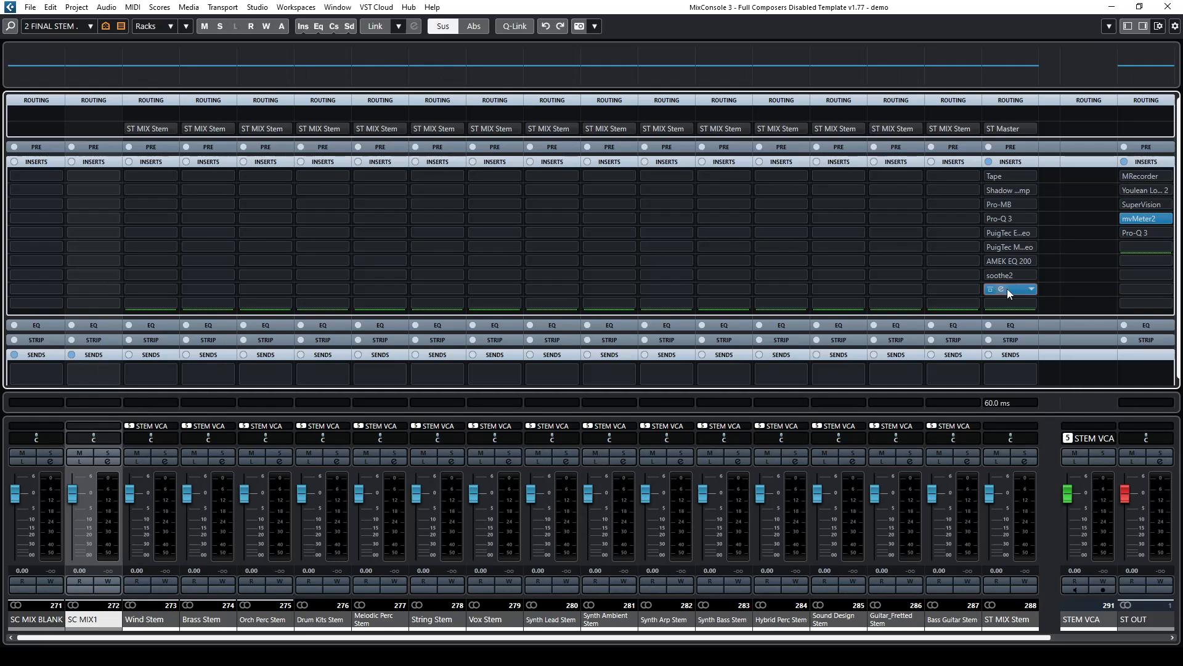
Copy ST MIX Stem's Pro-L 2 to the same insert slot on Orch Perc Stem and Synth Lead Stem
drag(1014, 291, 275, 287)
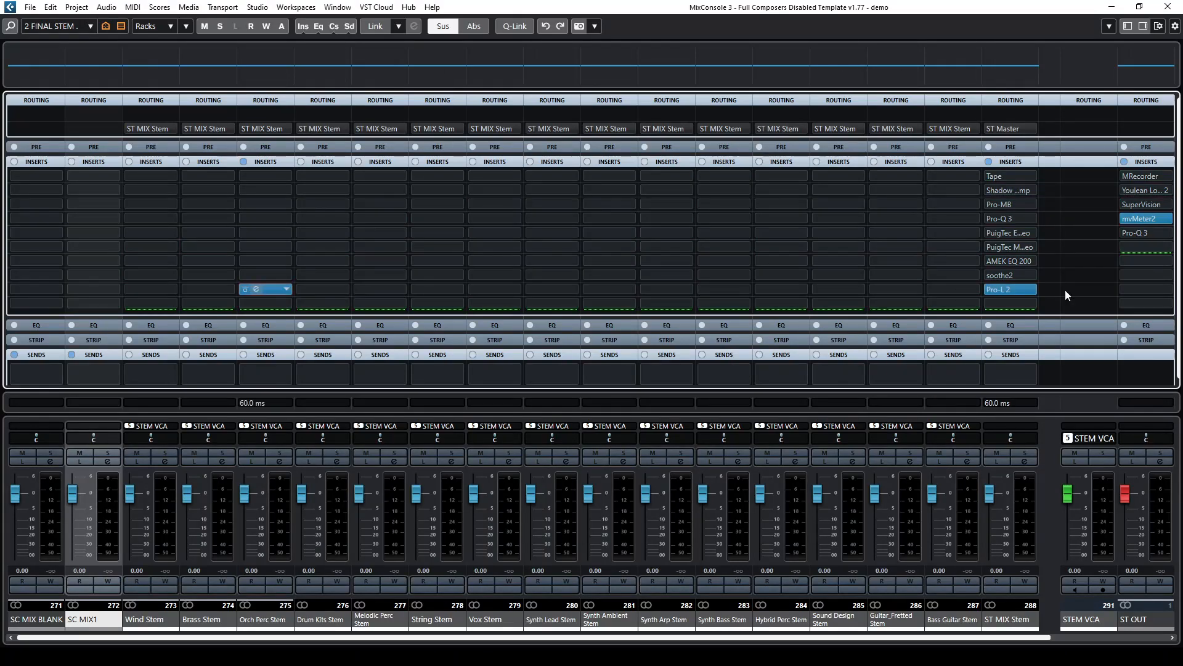
drag(1000, 294, 559, 287)
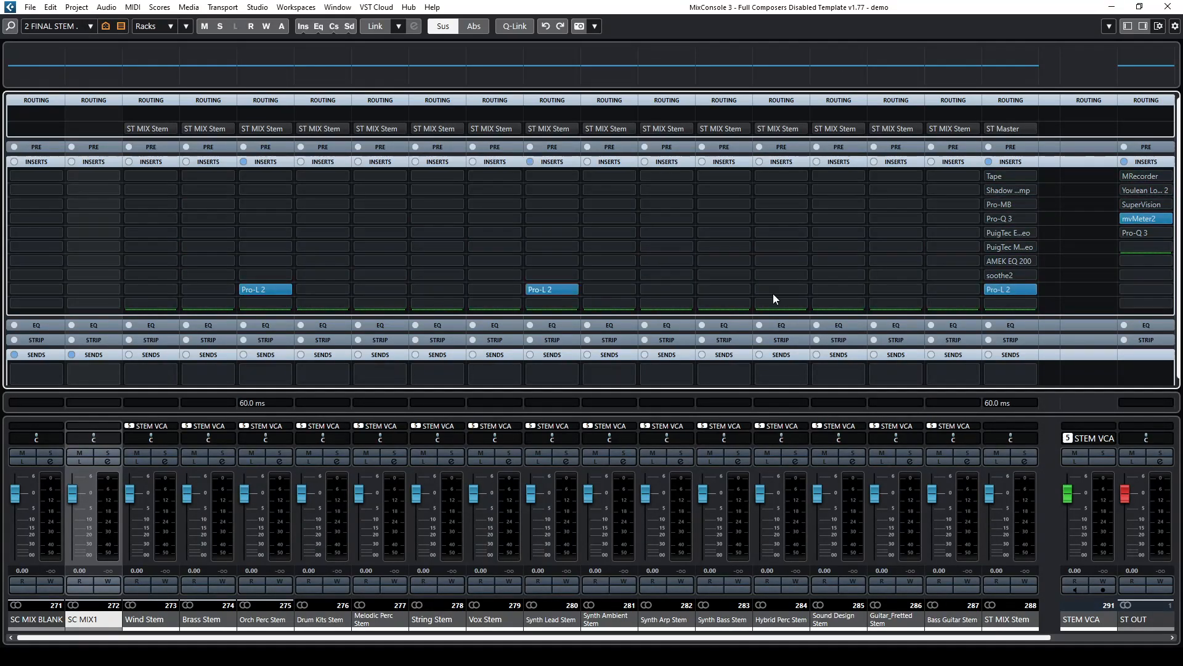
Deactivate side-chaining on ST MIX Stem's Pro-L 2 and switch the plug-in off
click(1012, 290)
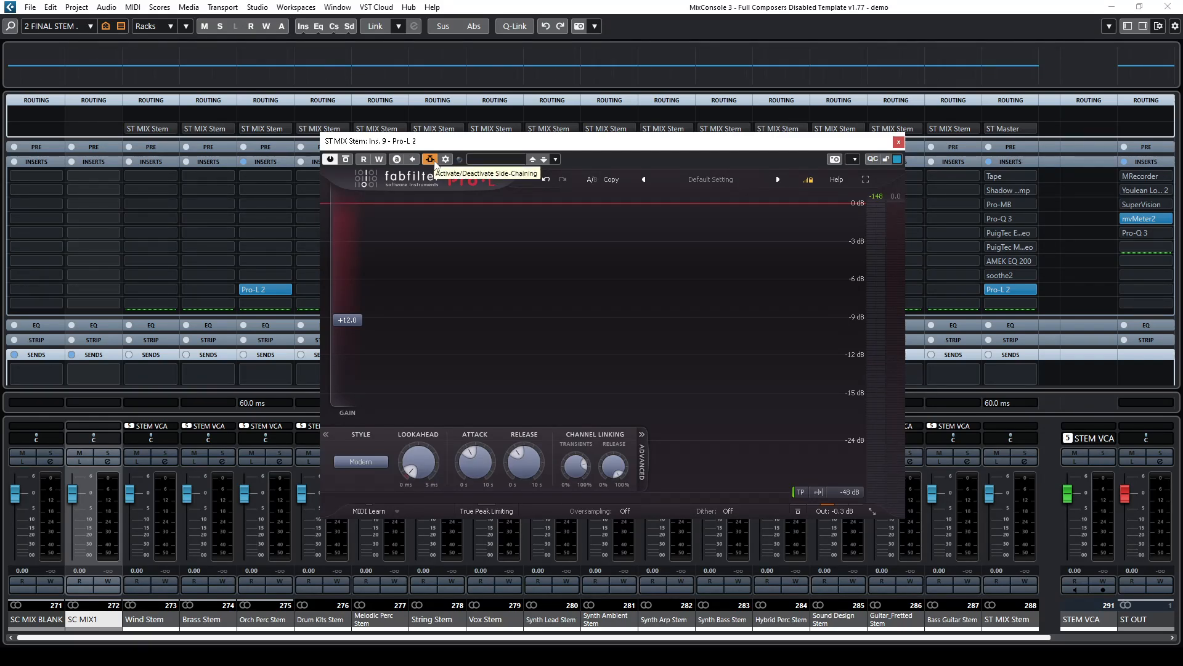
mouse_move(830, 504)
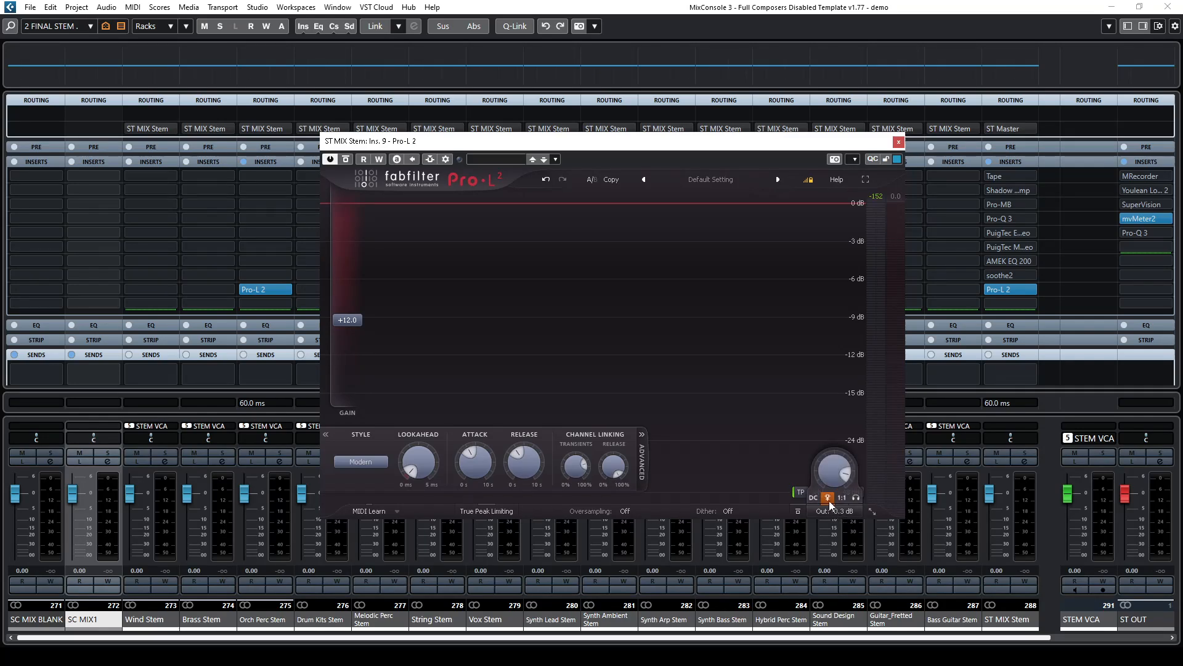
click(331, 159)
click(899, 142)
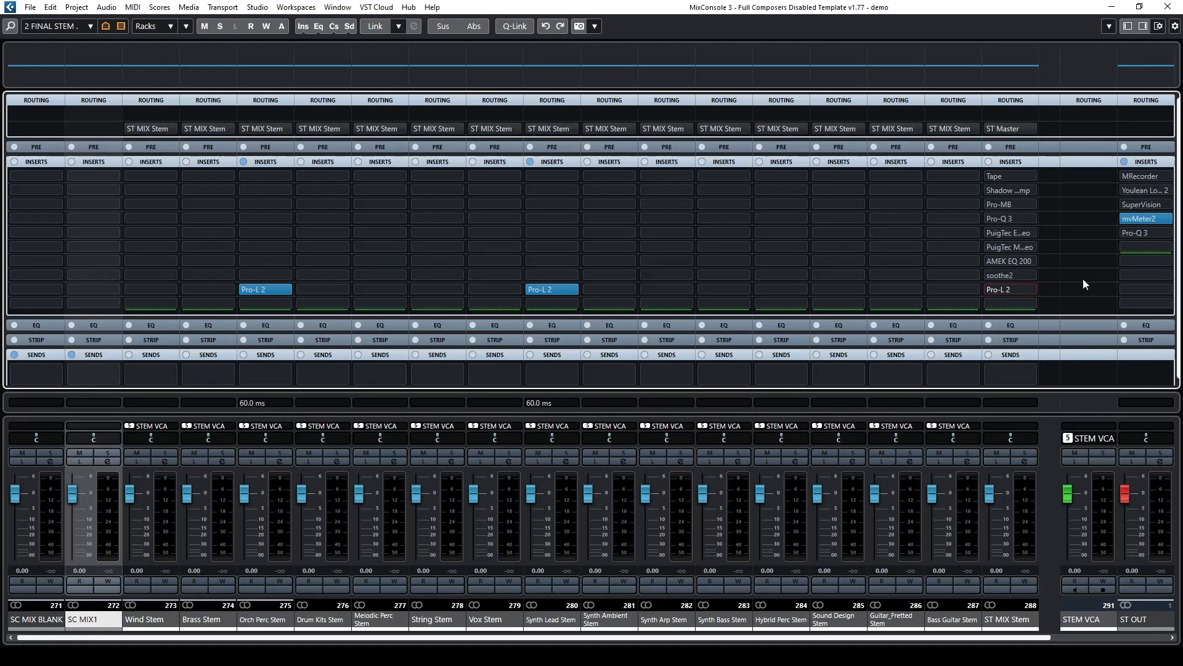
Route the first send of SC MIX1 to the Orch Perc Stem Pro-L 2 side-chain
click(113, 374)
scroll(161, 542, down, 10)
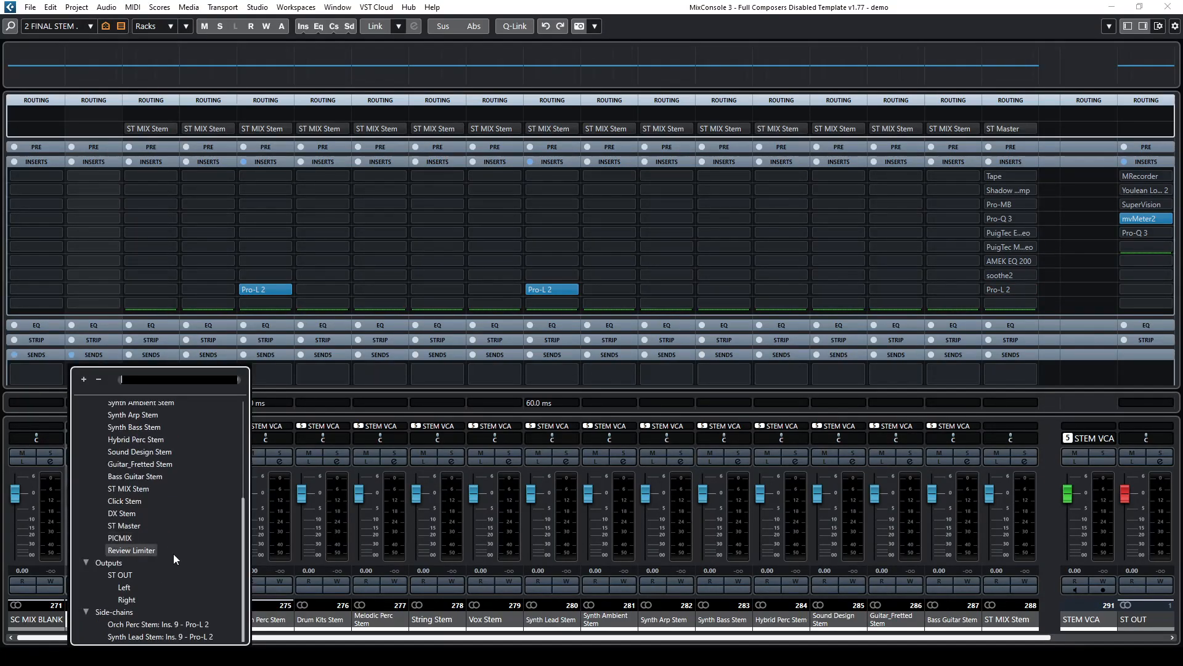
click(152, 625)
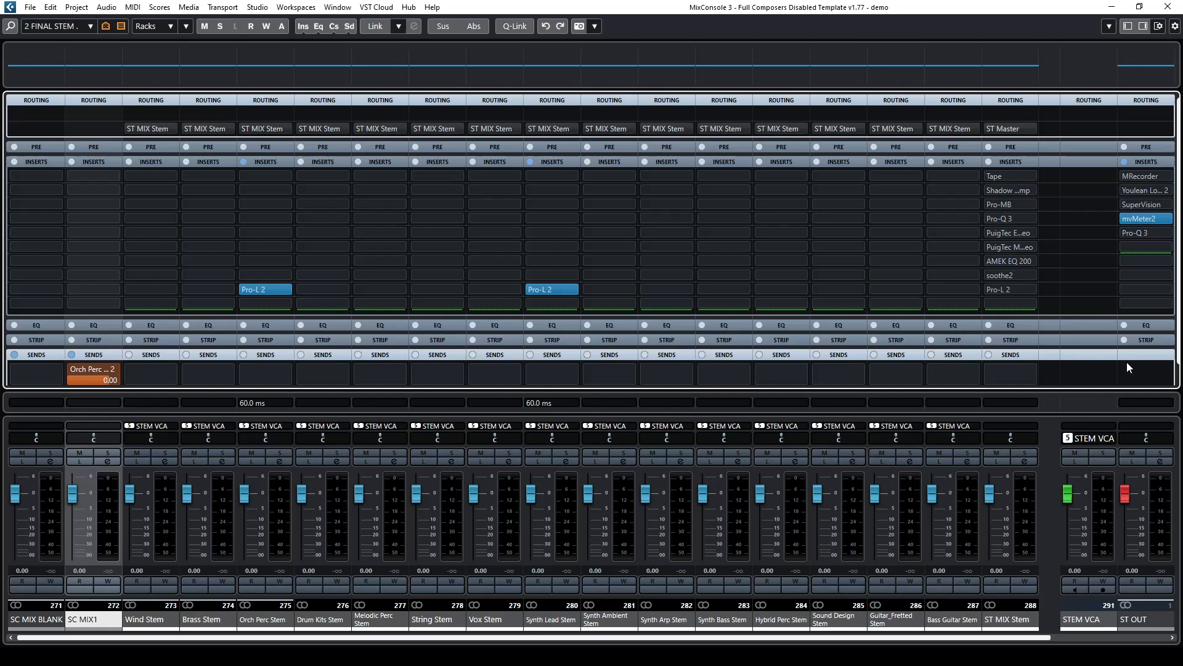
Route the second send of SC MIX1 to the Synth Lead Stem Pro-L 2 side-chain
scroll(1129, 368, down, 1)
click(113, 374)
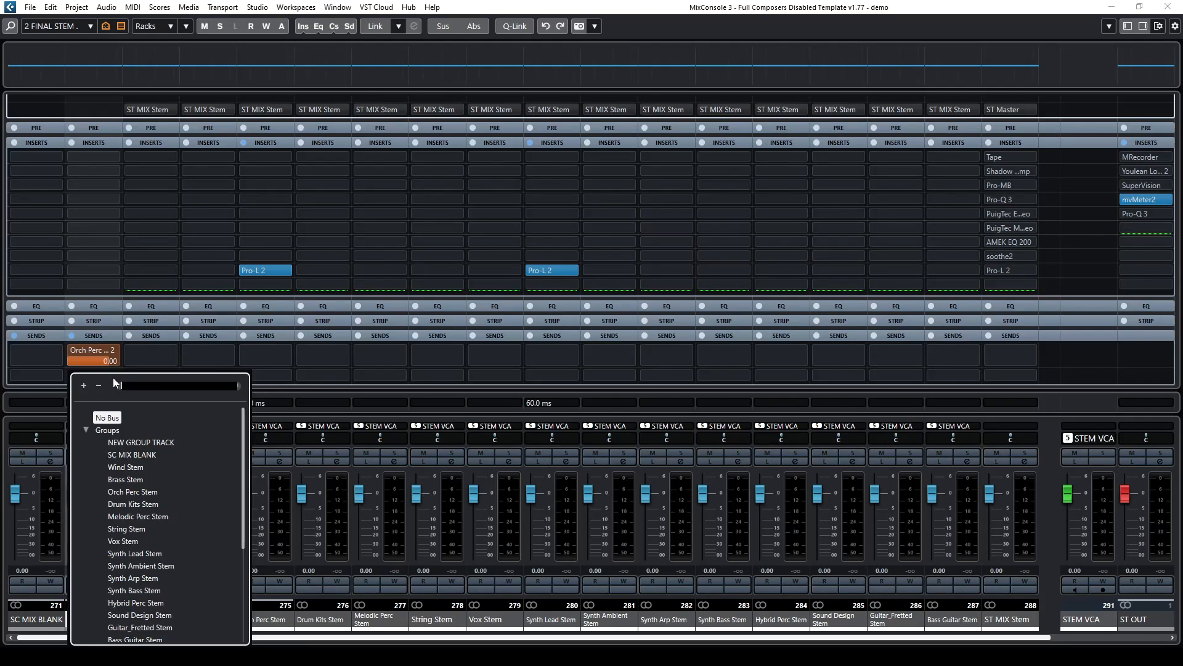
scroll(157, 604, down, 5)
click(160, 637)
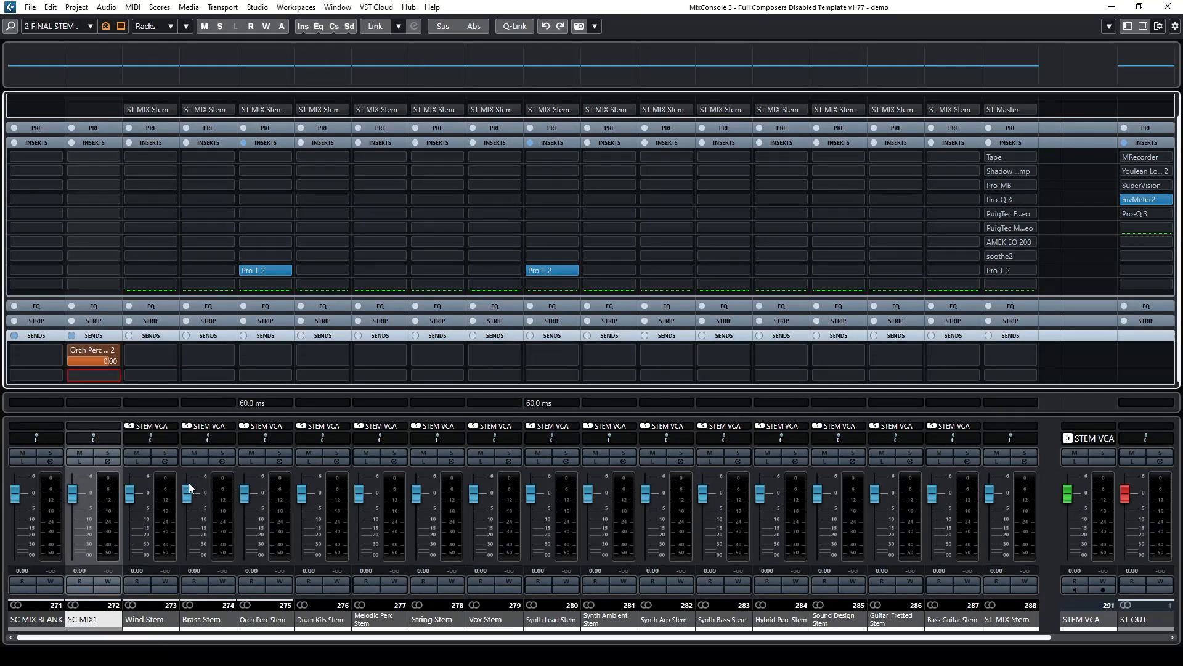
Examine the bus destinations available for the third send slot of SC MIX1
scroll(1094, 364, down, 1)
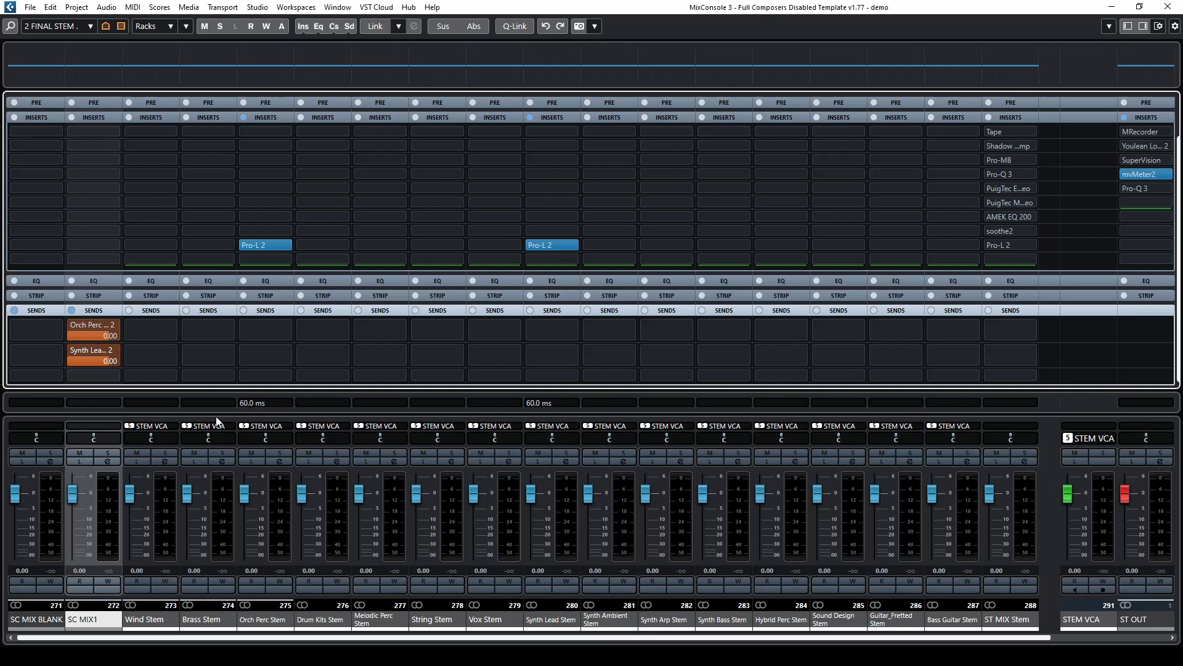
click(114, 376)
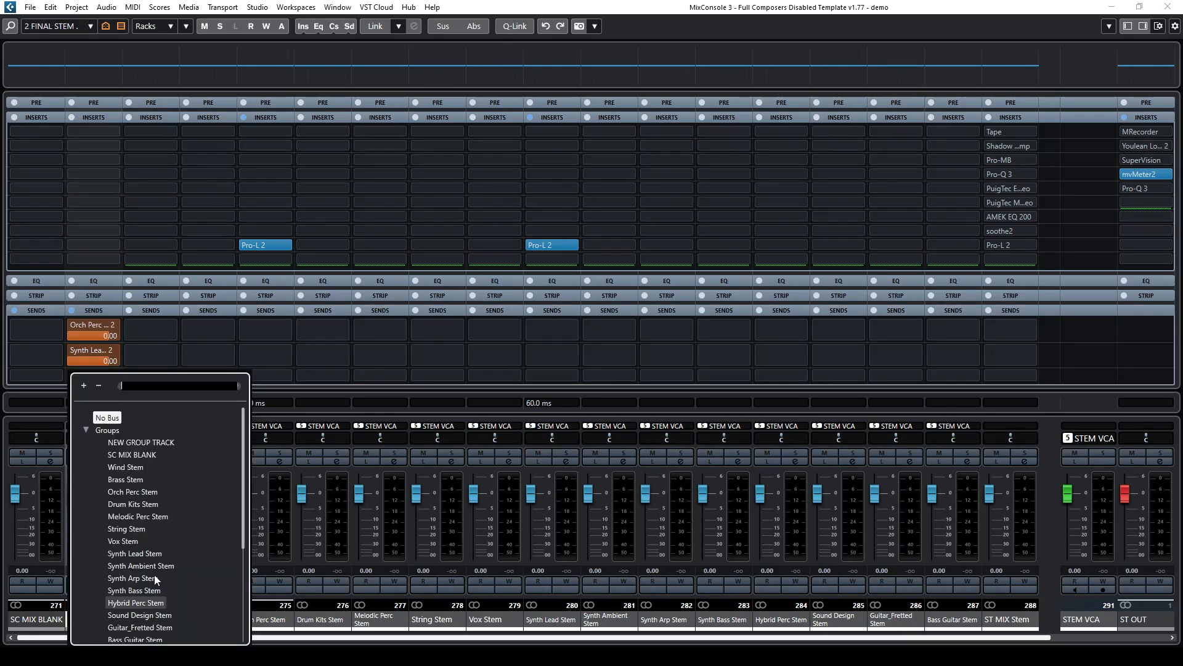
click(819, 353)
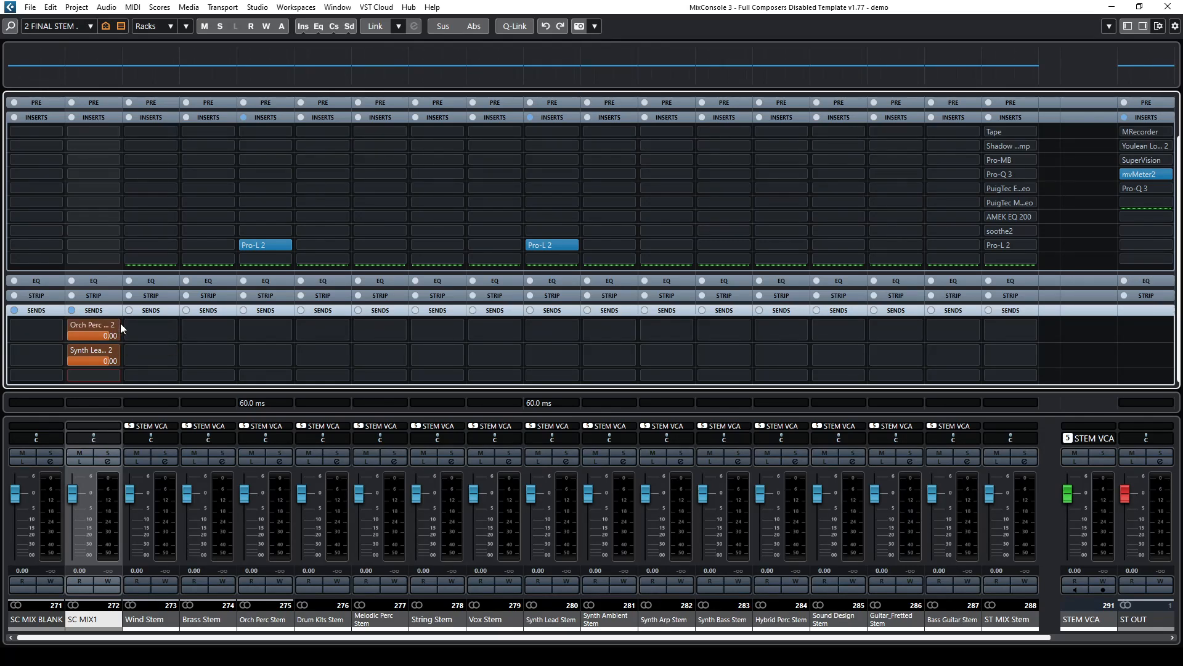
Search the third send slot's destinations on SC MIX1 for the SC MIX BLANK bus, then clear the search without assigning a bus
mouse_move(112, 325)
click(28, 621)
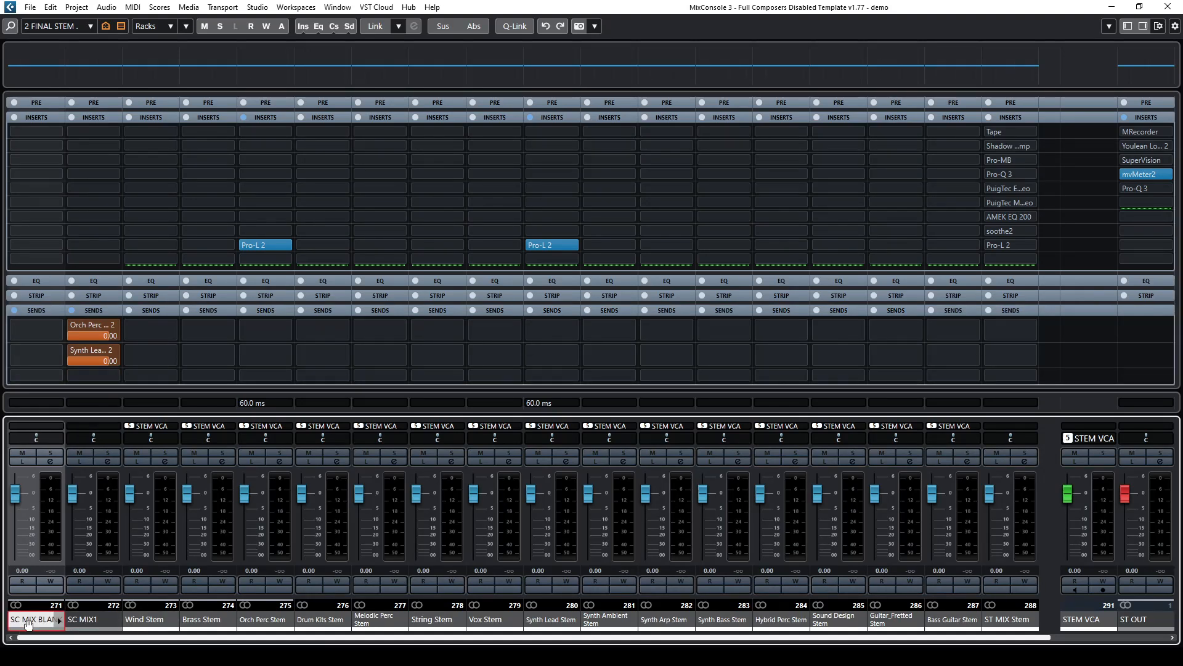
click(86, 620)
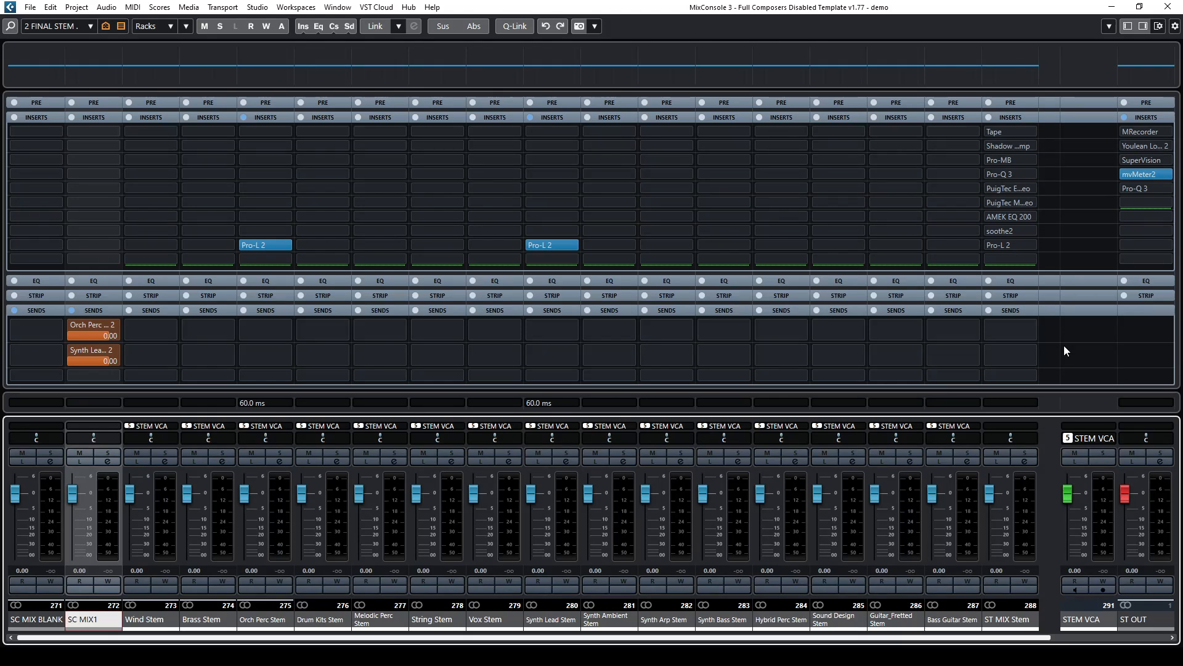
click(113, 376)
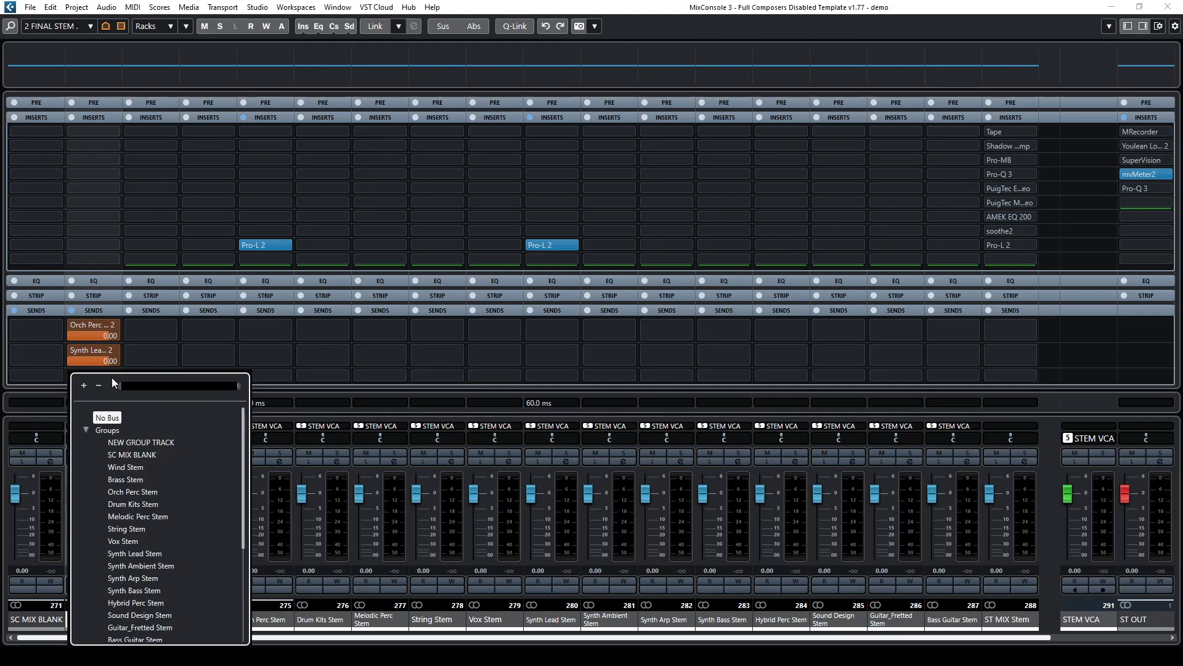
text(balnk)
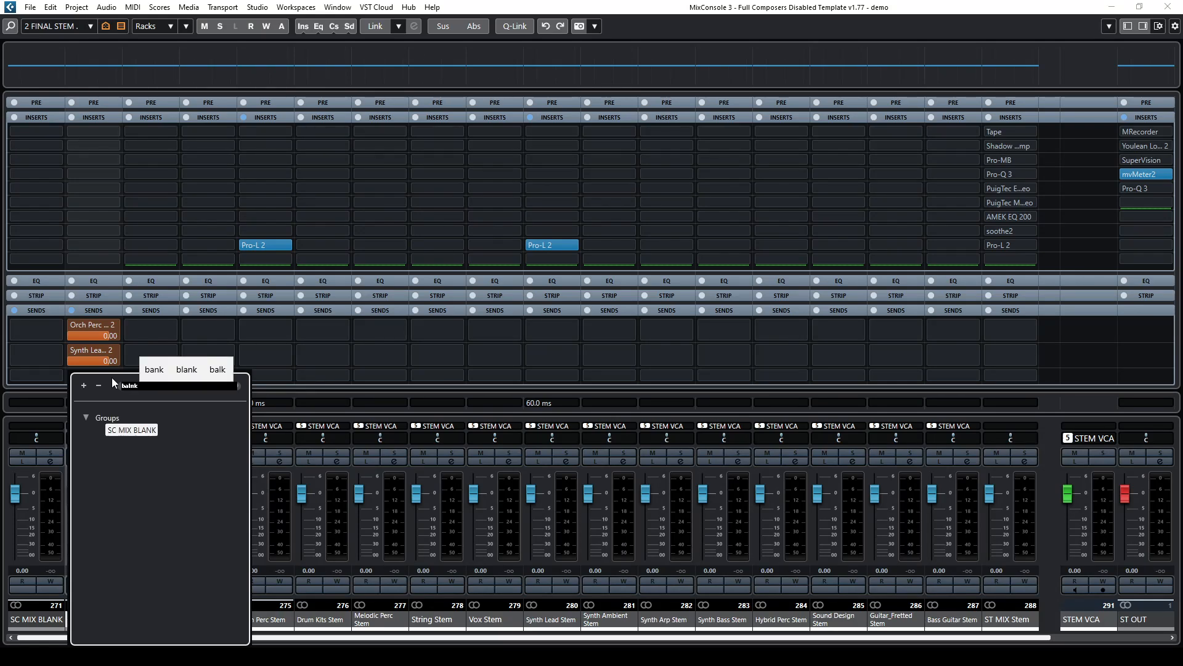
key(BackSpace)
key(BackSpace)
key(BackSpace)
key(BackSpace)
key(BackSpace)
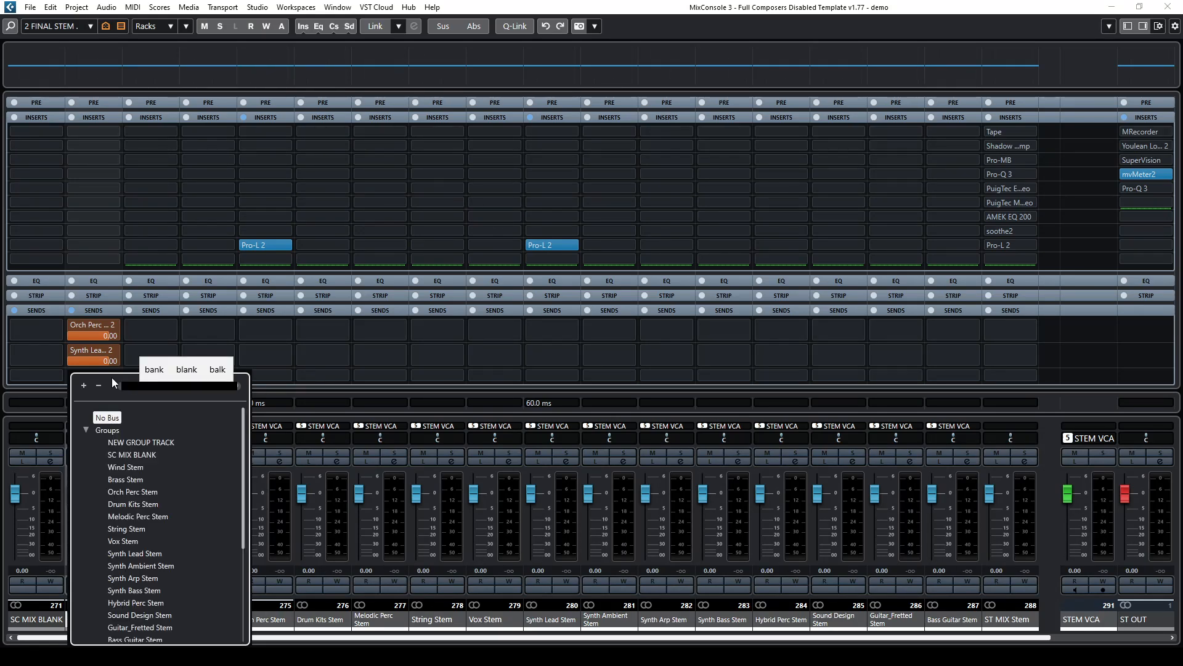
click(356, 326)
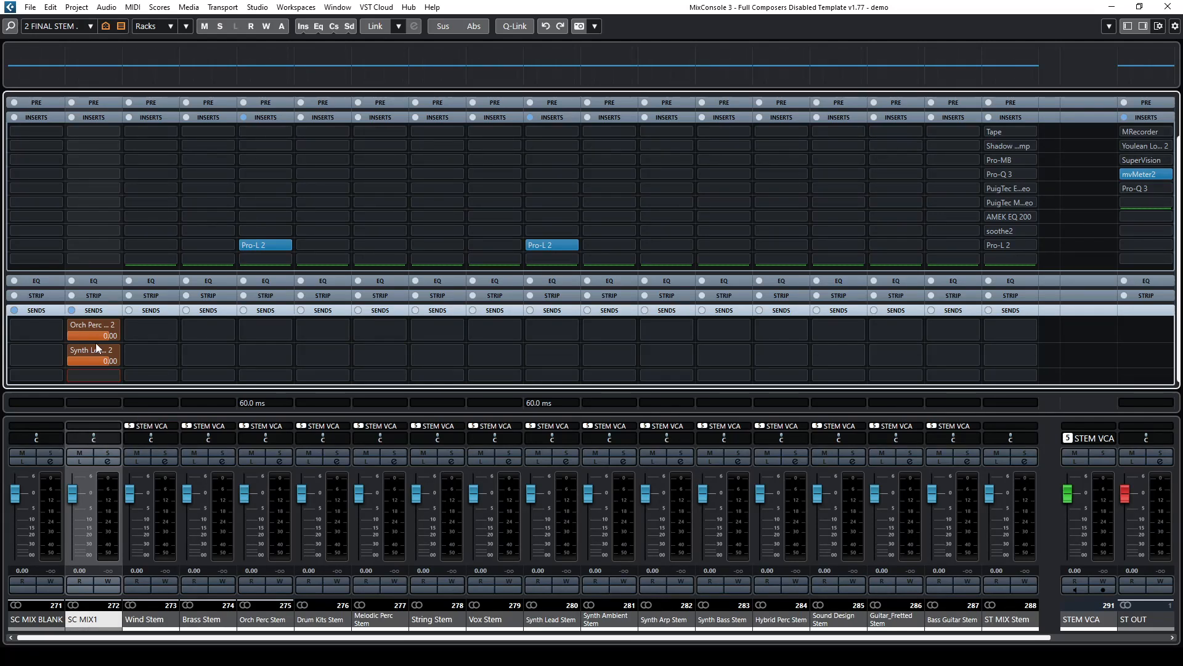
Examine the destinations available for the first send slot of SC MIX BLANK
click(58, 330)
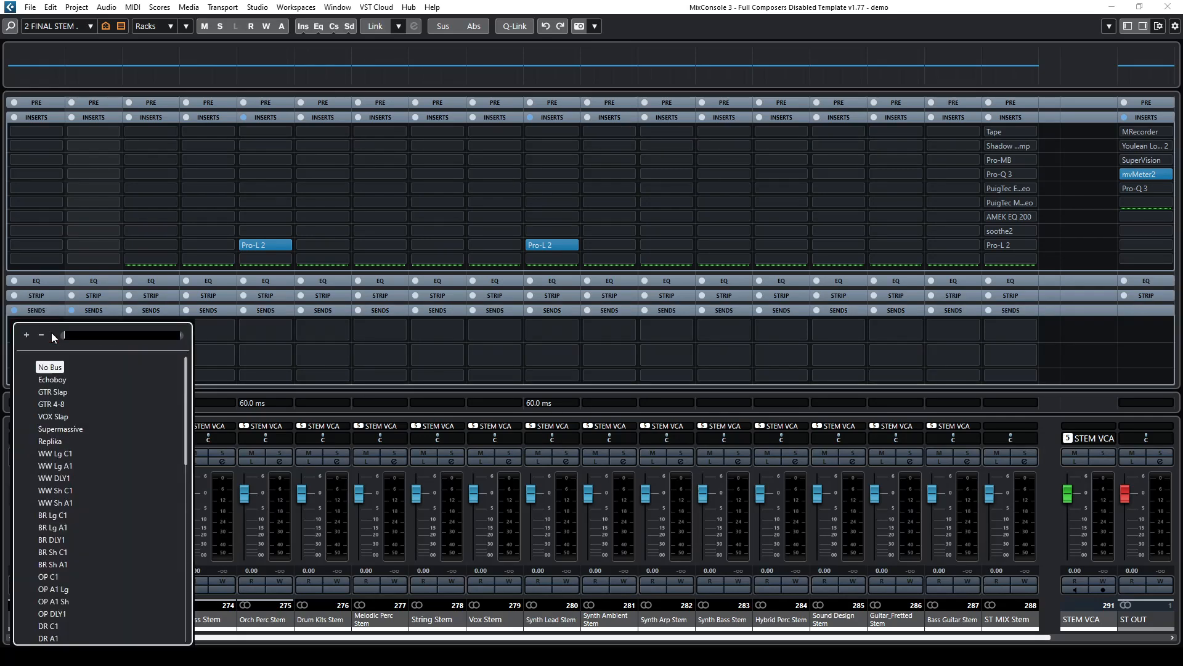
click(353, 339)
mouse_move(354, 339)
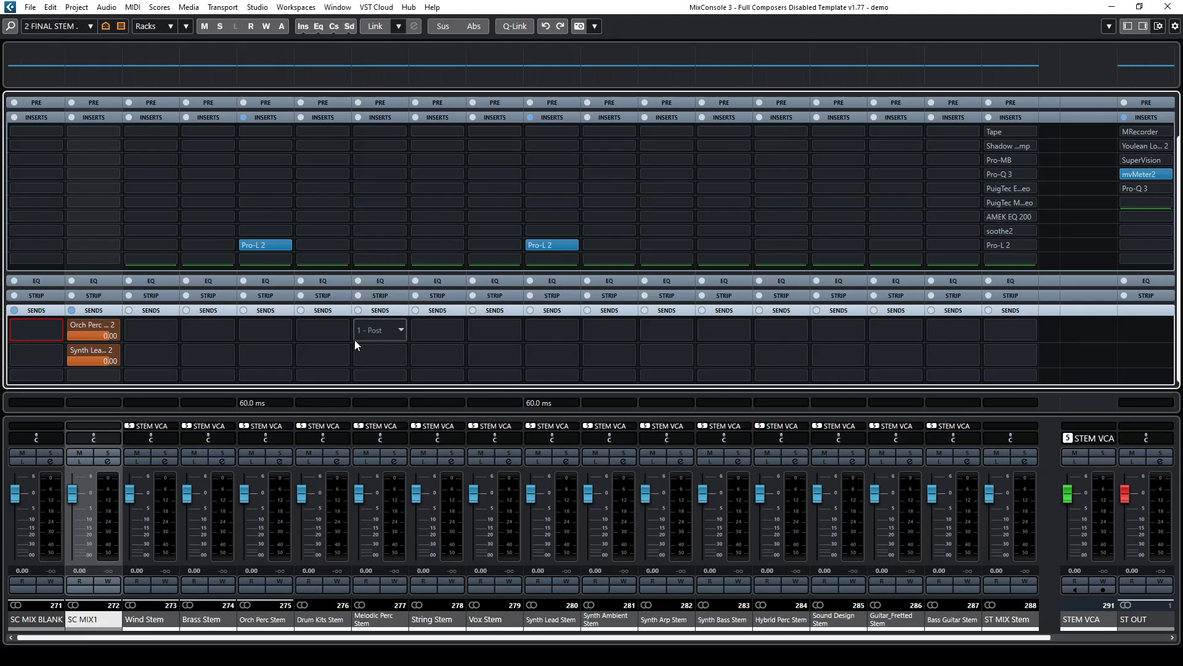
mouse_move(220, 345)
mouse_move(845, 185)
mouse_move(905, 195)
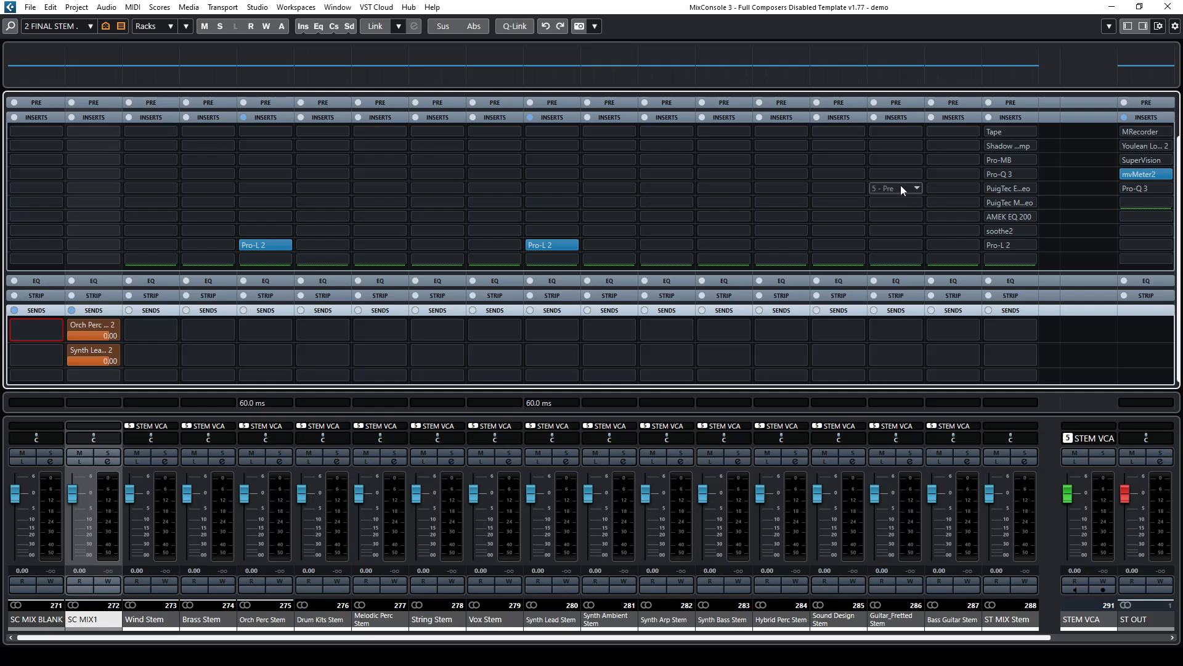